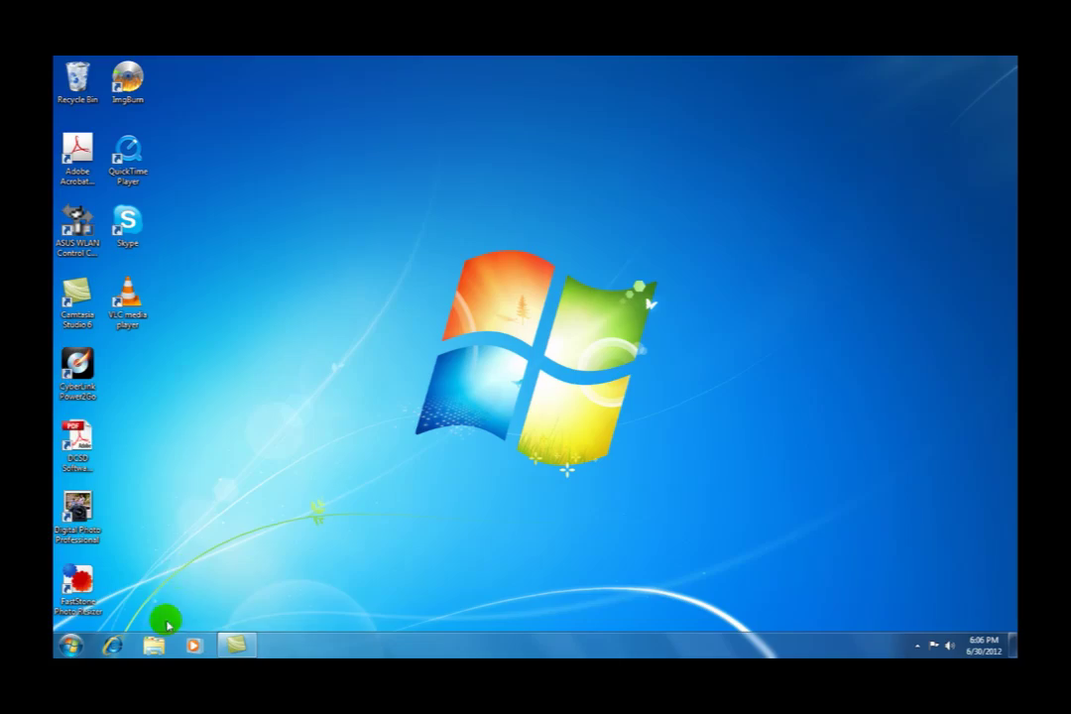
Step: Launch Sound Recorder from the Start menu's All Programs > Accessories list
click(71, 644)
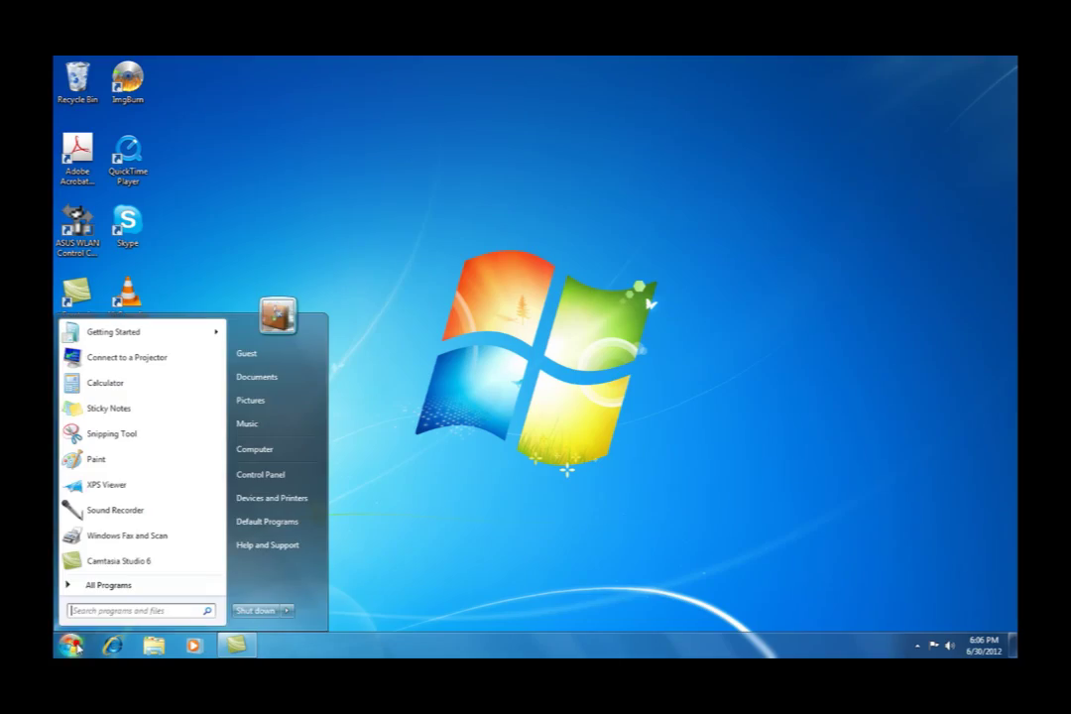
click(129, 584)
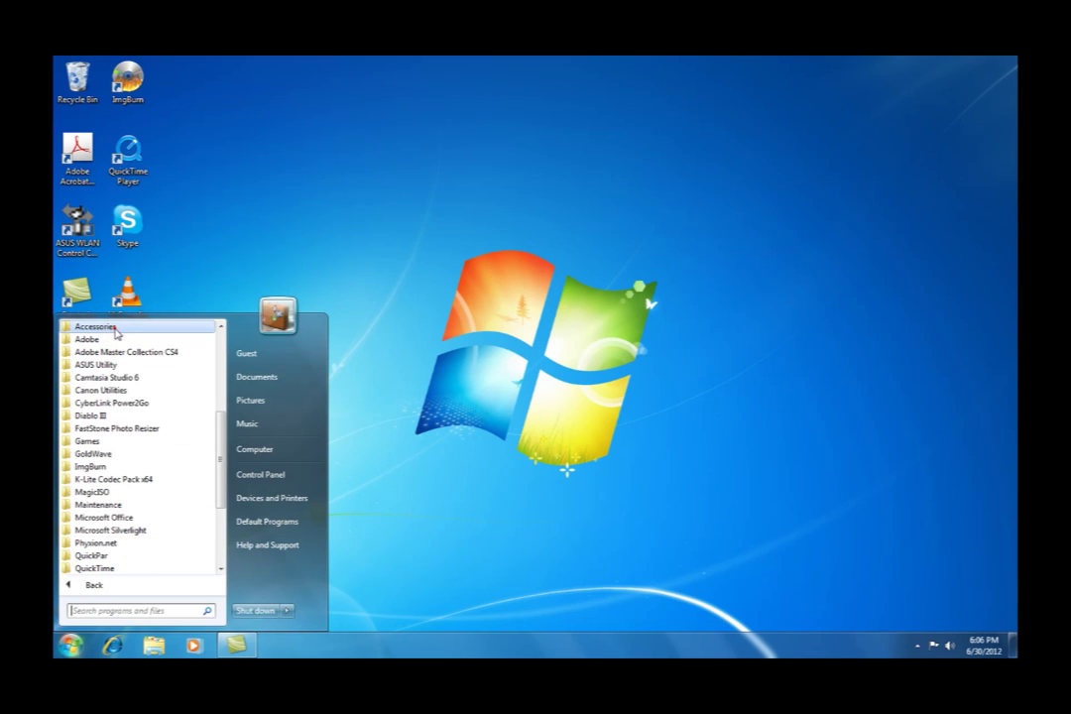
click(96, 327)
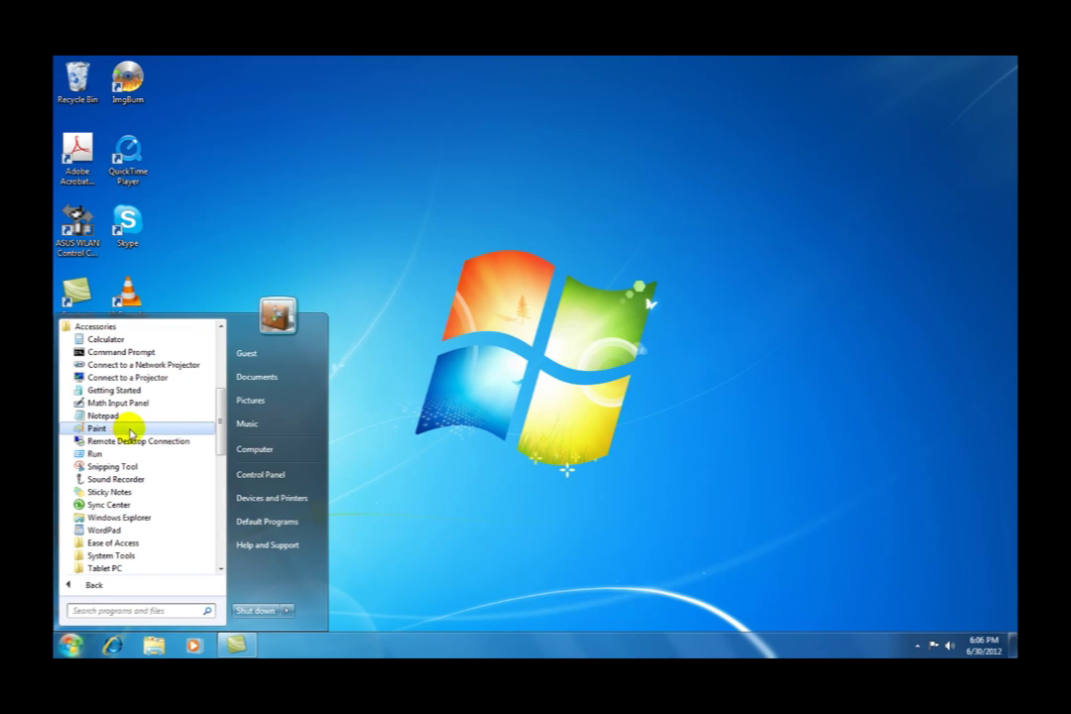
click(115, 479)
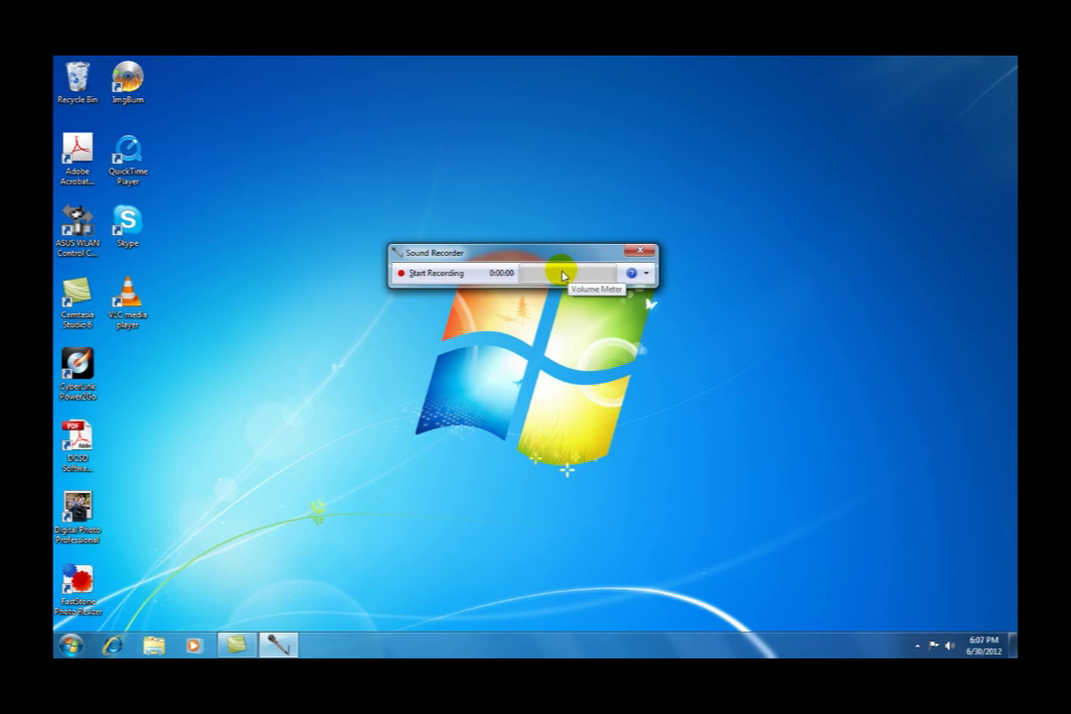
Step: Open the Microphone's properties from the tray speaker's Recording devices
right_click(949, 645)
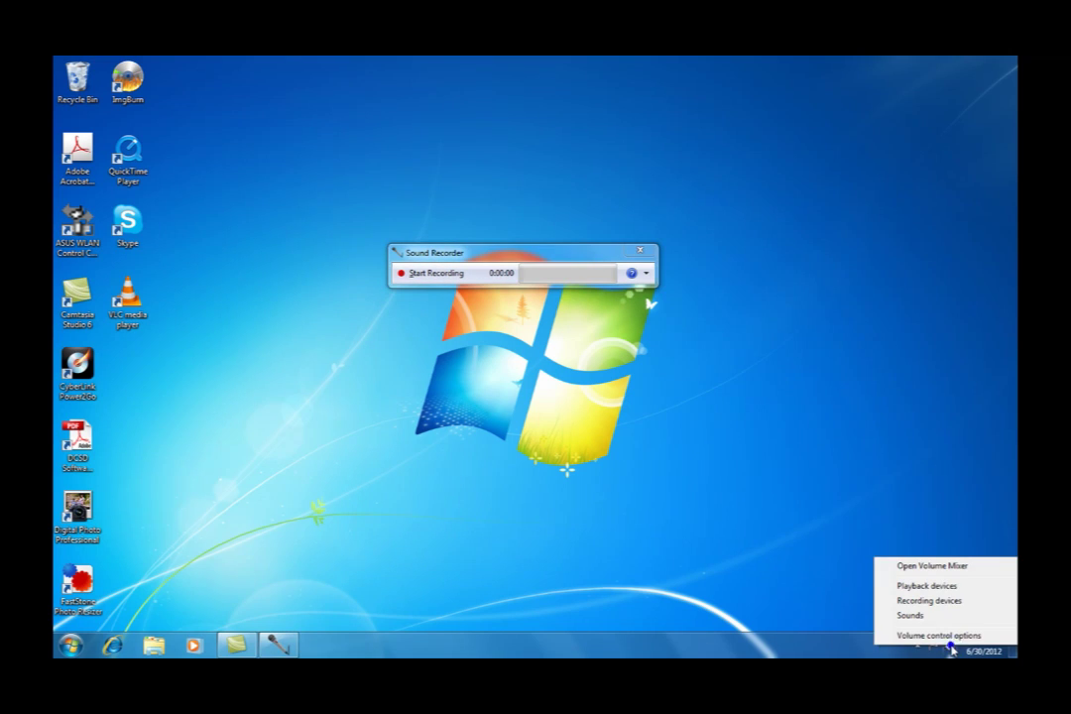
click(942, 601)
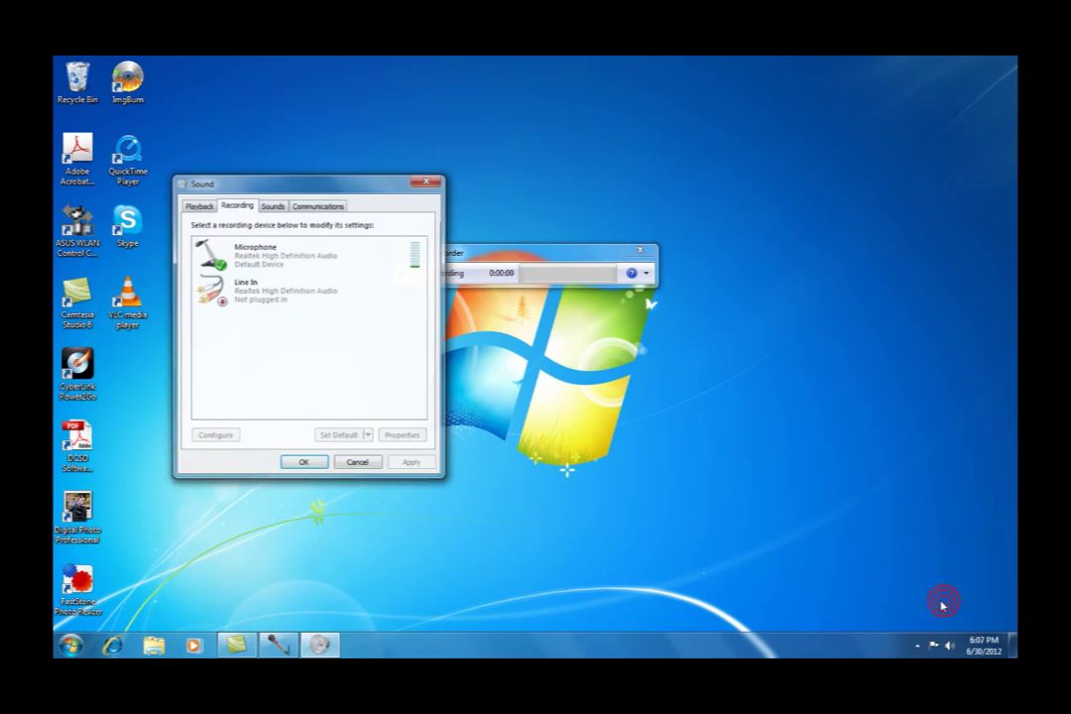
drag(372, 191, 733, 318)
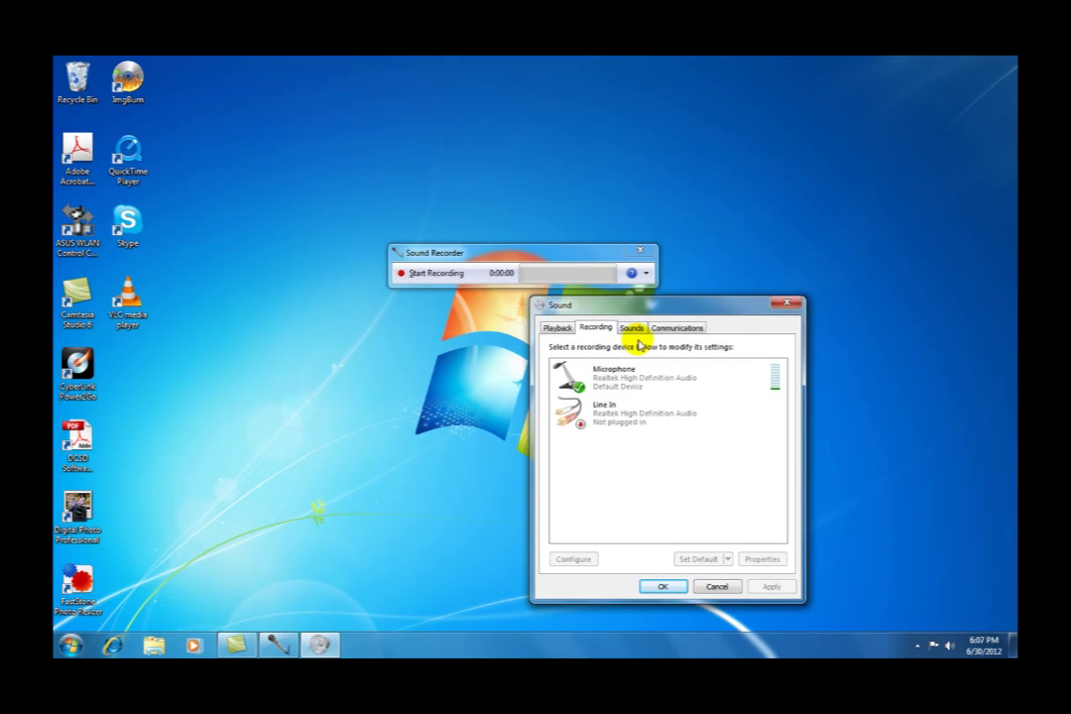
double_click(634, 381)
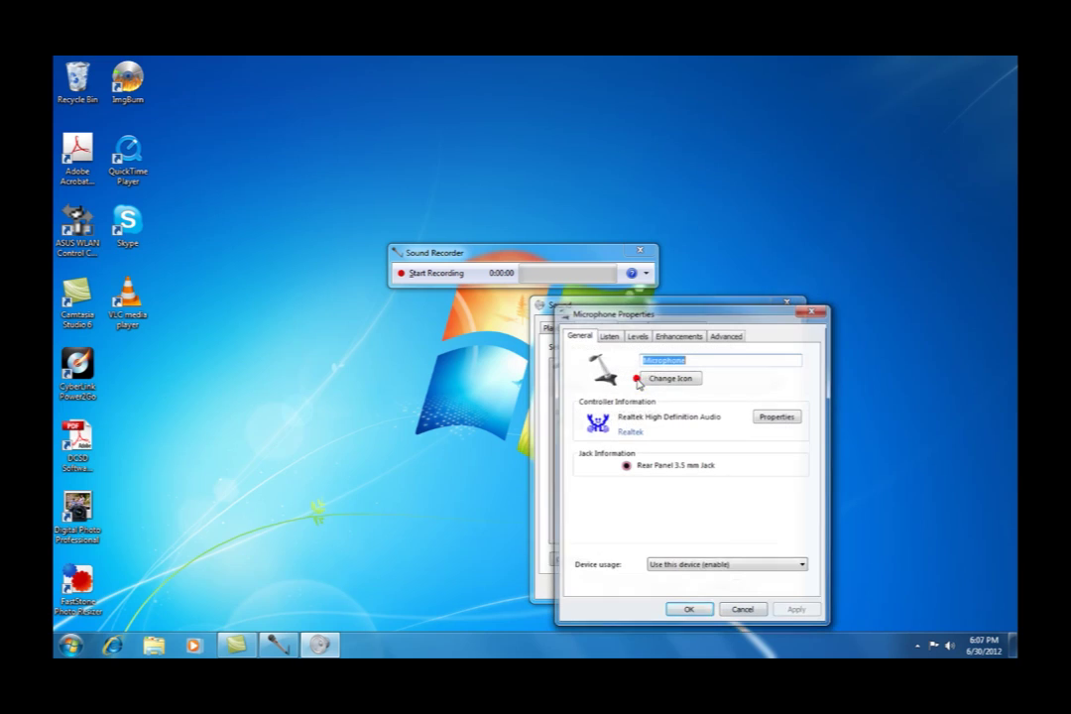
Step: Raise the Microphone level to about 50 on the Levels tab, keeping 0.0 dB boost
click(636, 335)
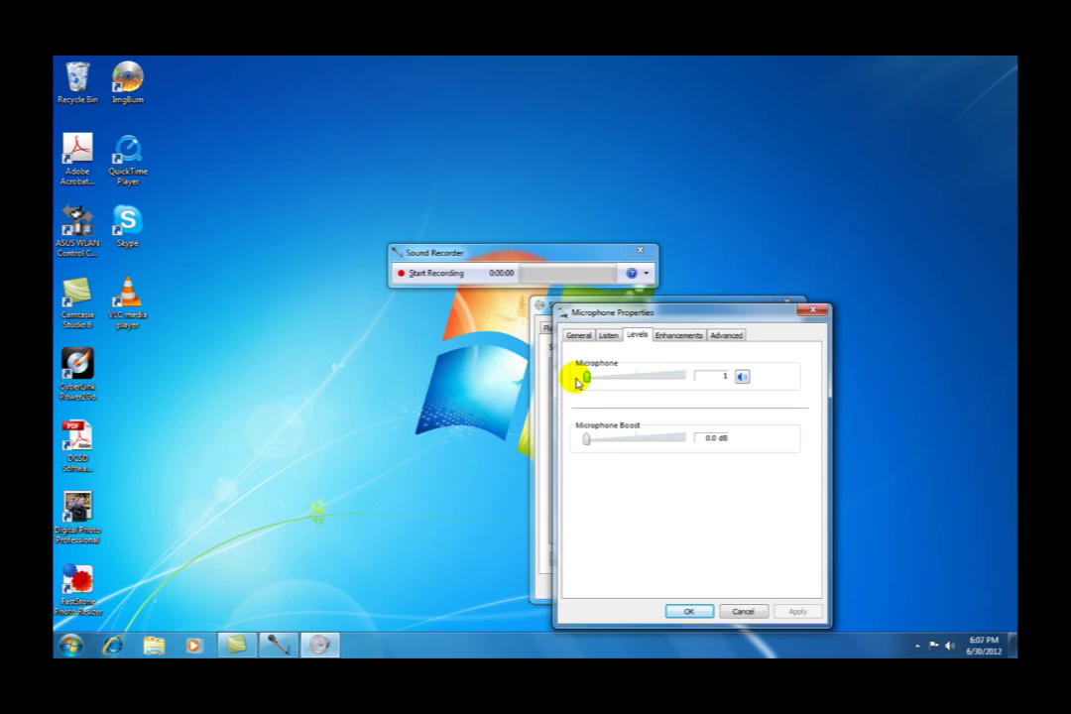
drag(585, 382, 589, 384)
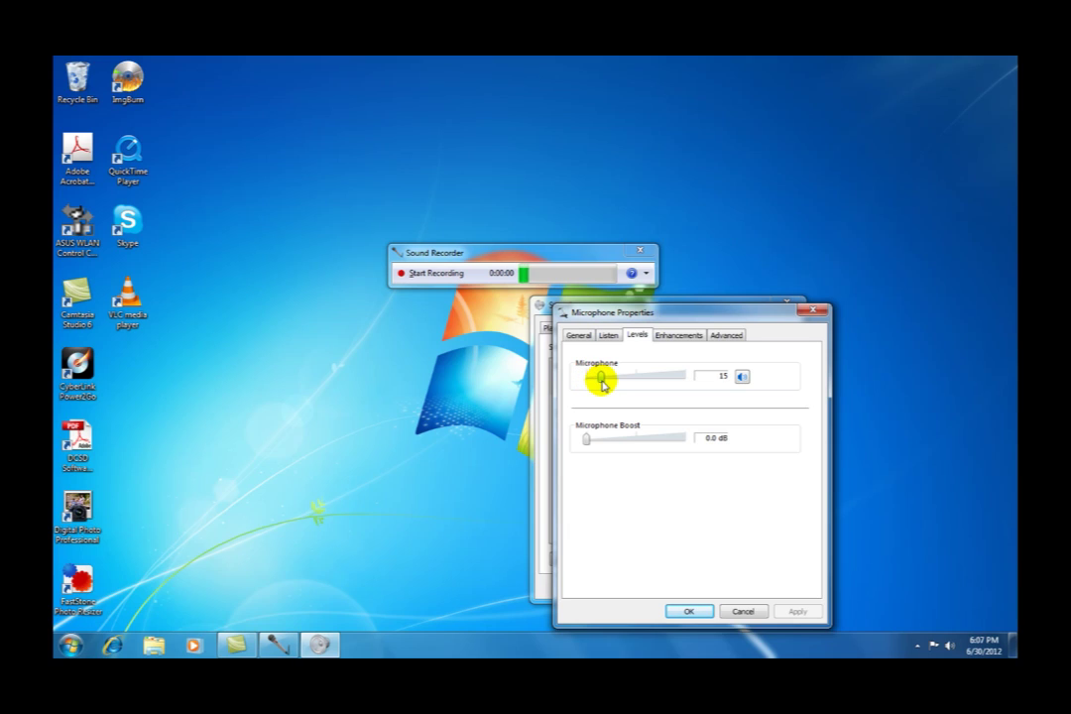
drag(601, 384, 608, 386)
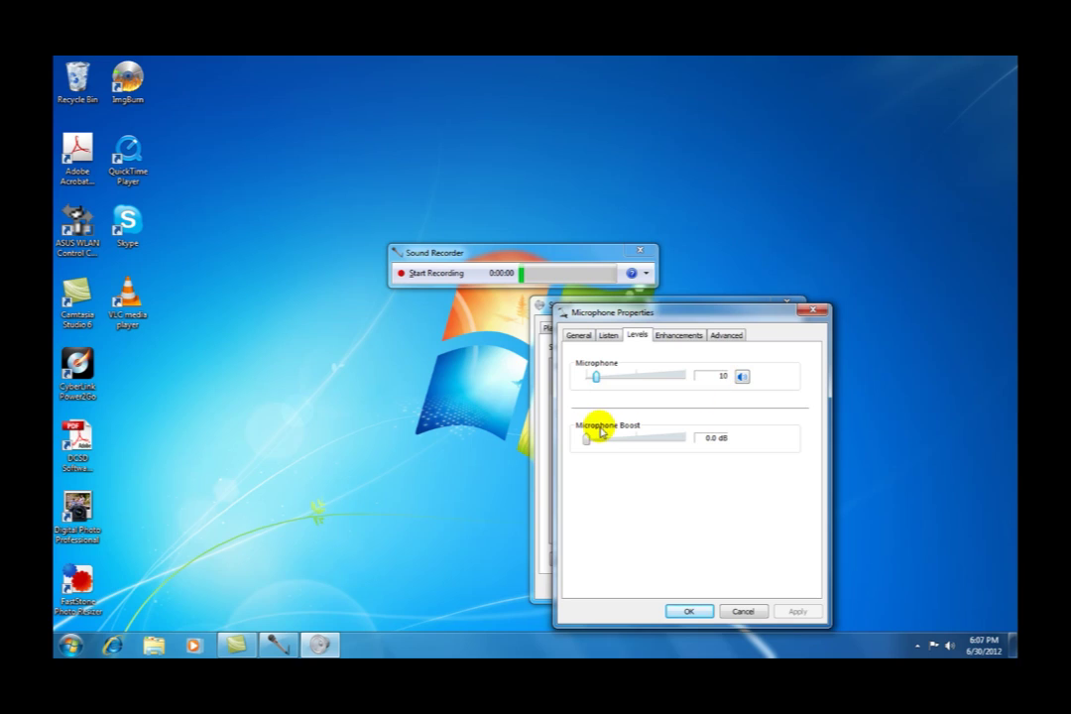
mouse_move(586, 439)
mouse_down()
mouse_move(625, 447)
mouse_move(586, 438)
mouse_up()
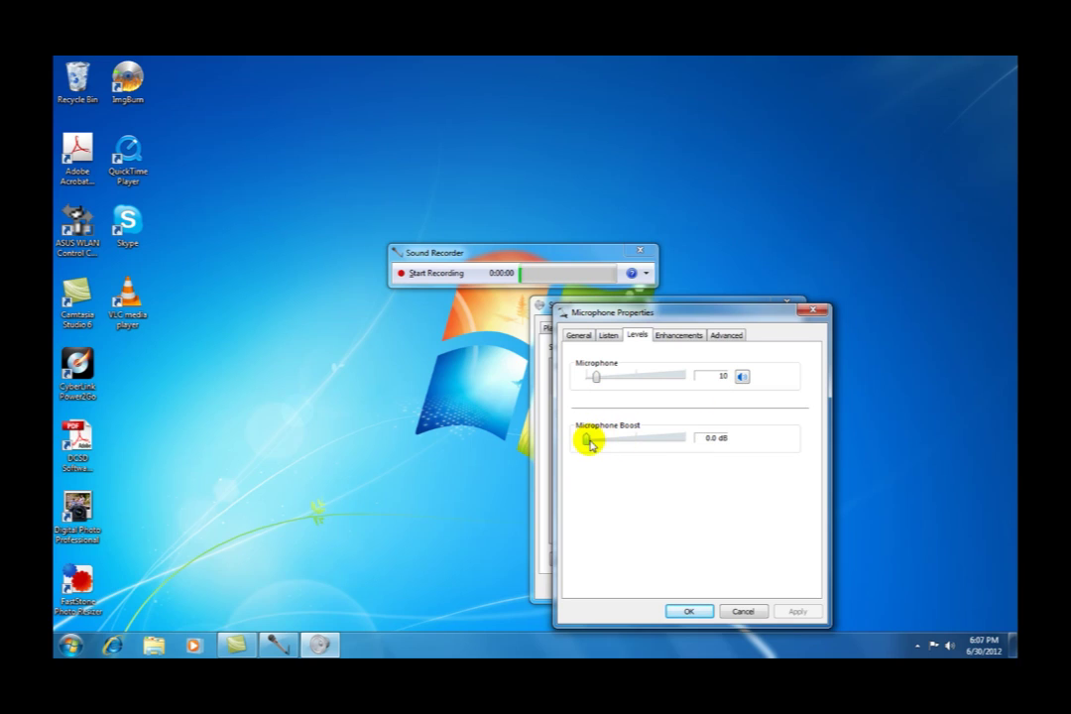
drag(597, 382, 636, 377)
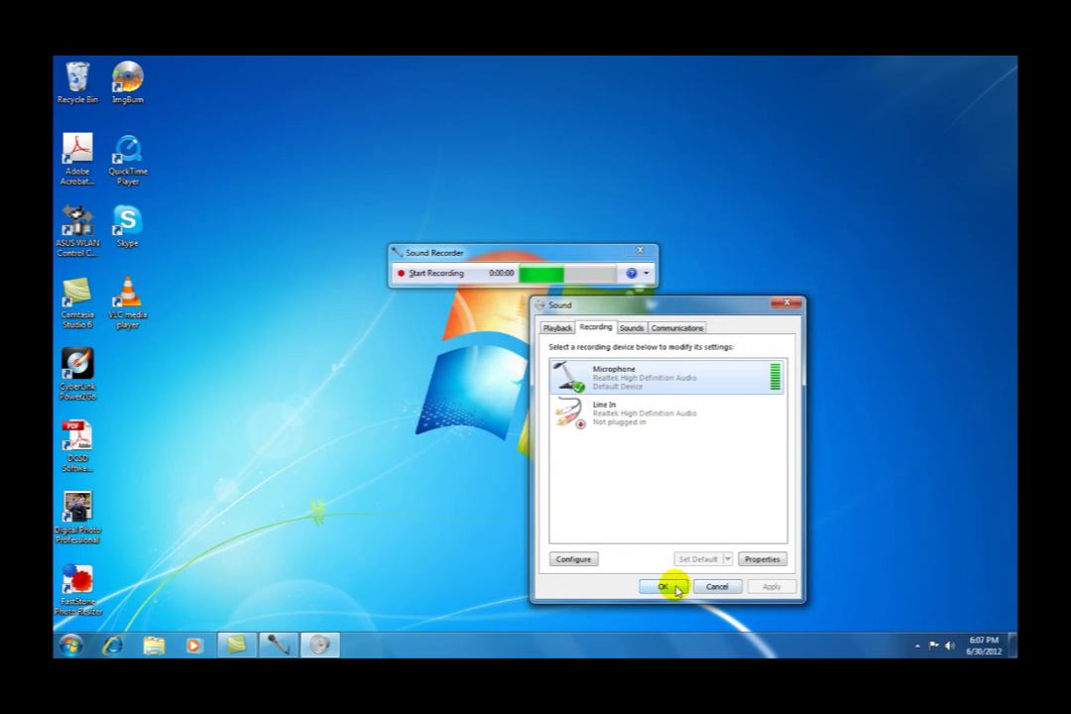
Step: Close the Sound settings and record a short microphone clip in Sound Recorder
click(662, 587)
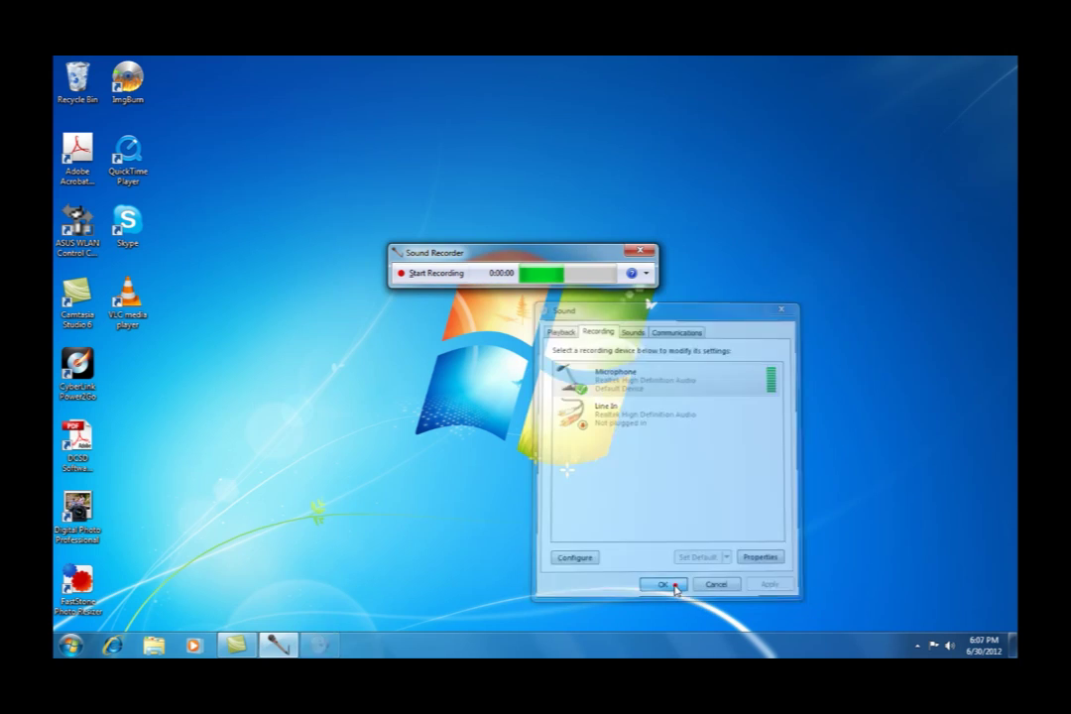
click(416, 273)
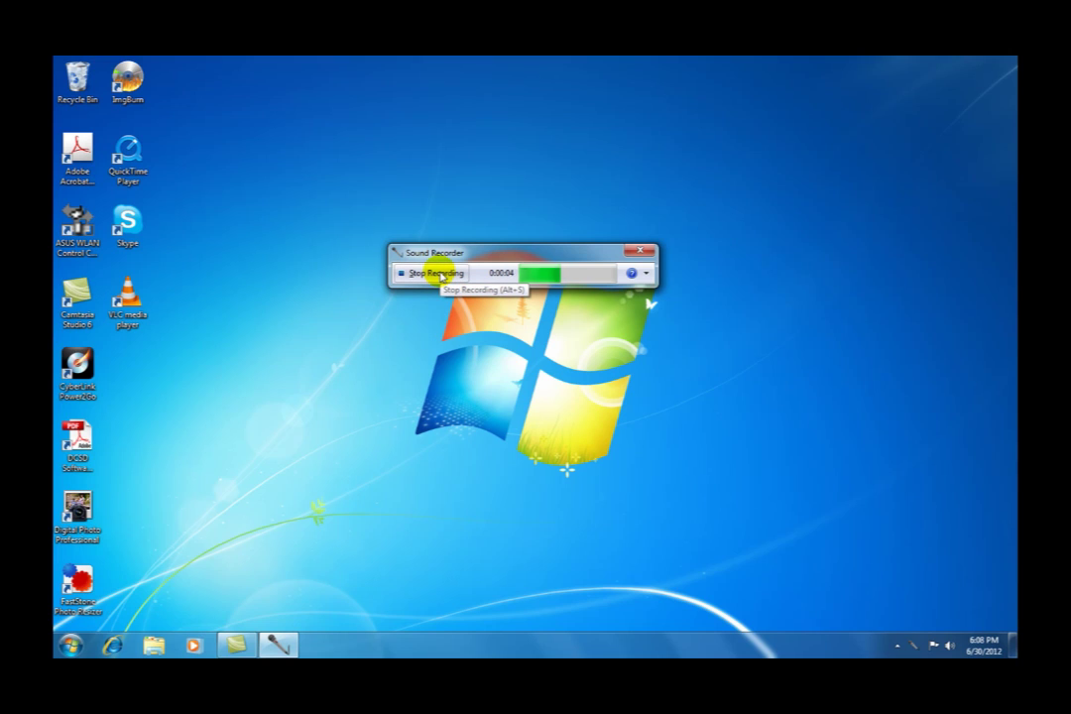
click(440, 275)
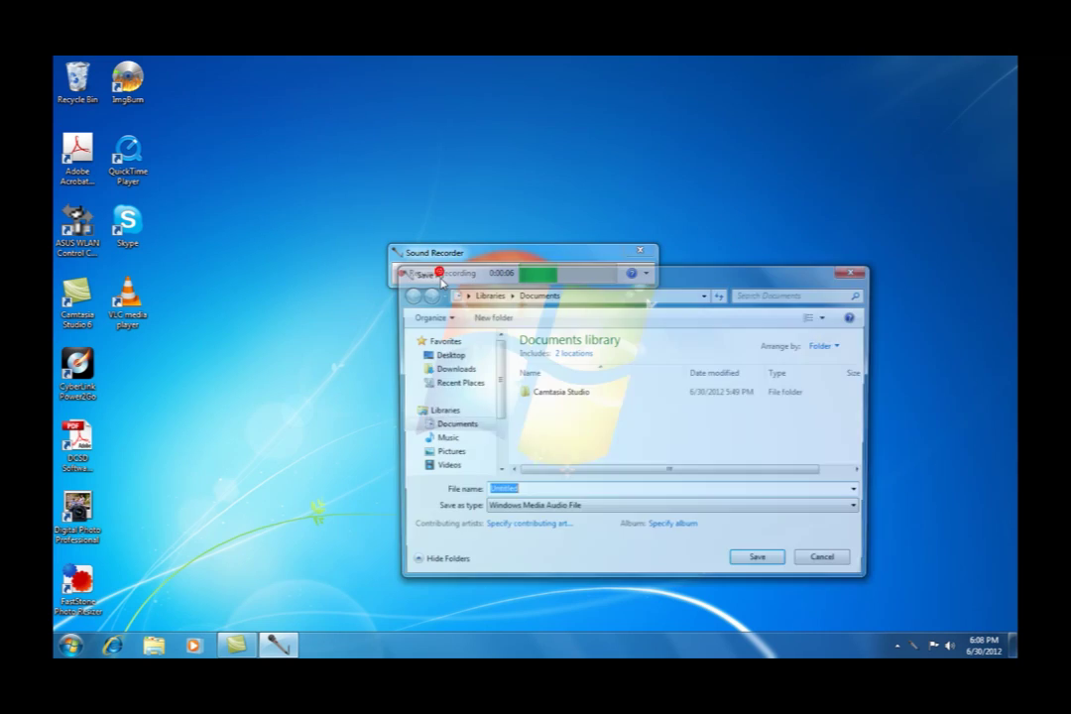
Step: Save the clip as demo1 in the Music library, replacing the existing demo1.wma
click(443, 439)
click(545, 406)
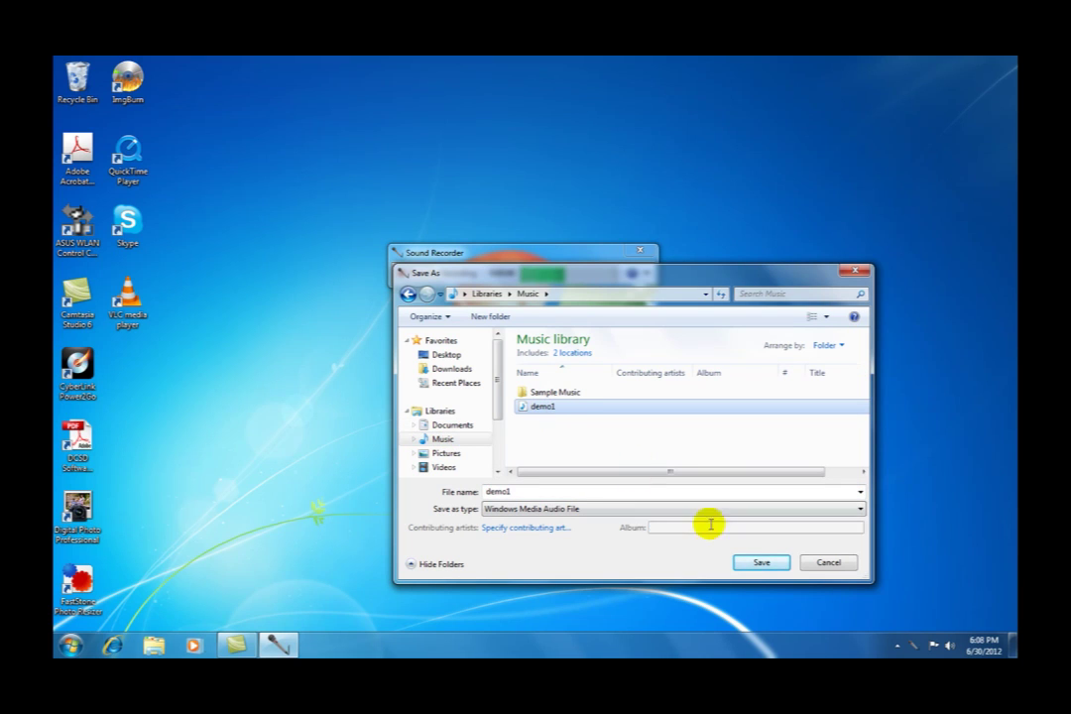
click(758, 563)
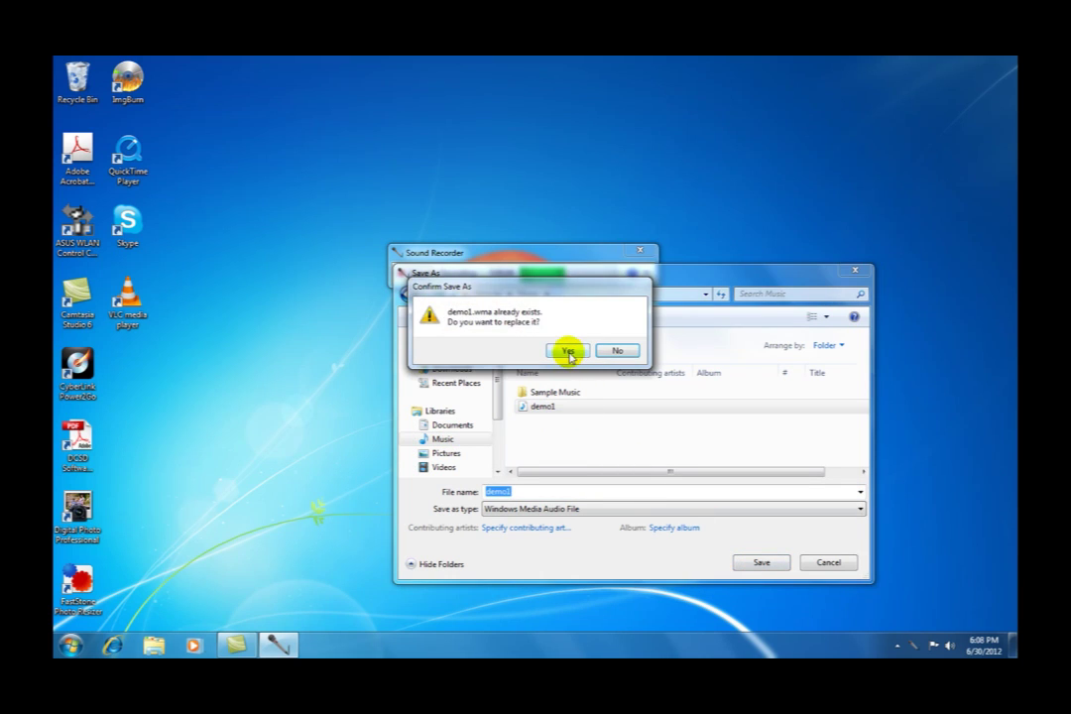
click(567, 352)
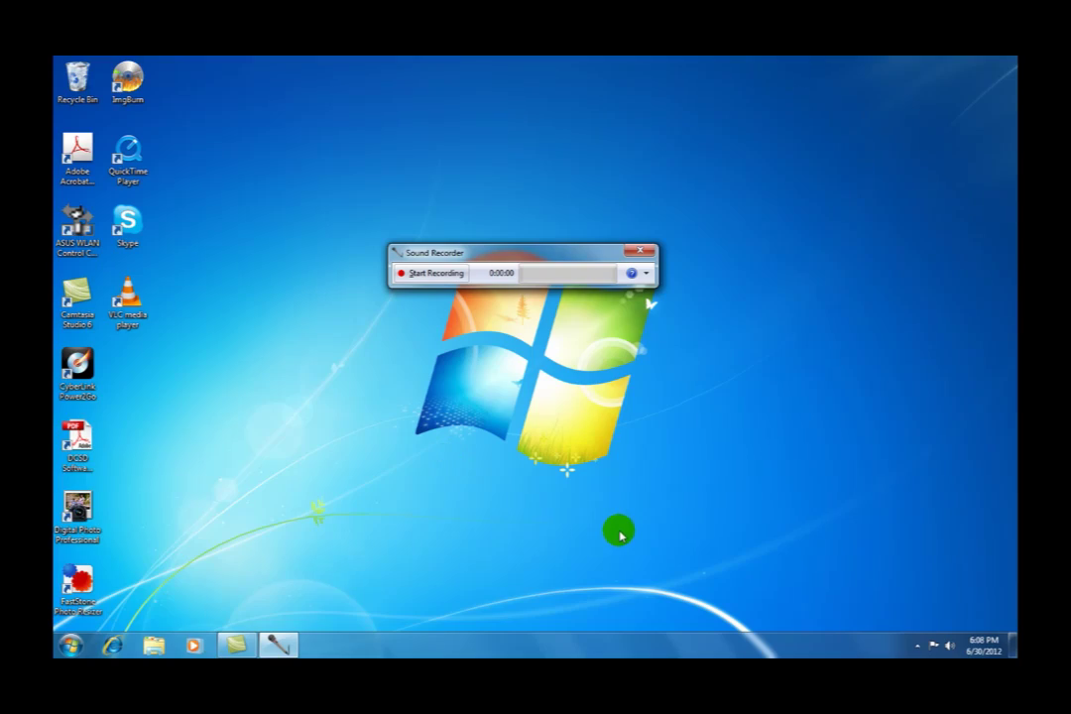
Step: Browse from Documents to the Music library and play the demo1 recording
click(71, 645)
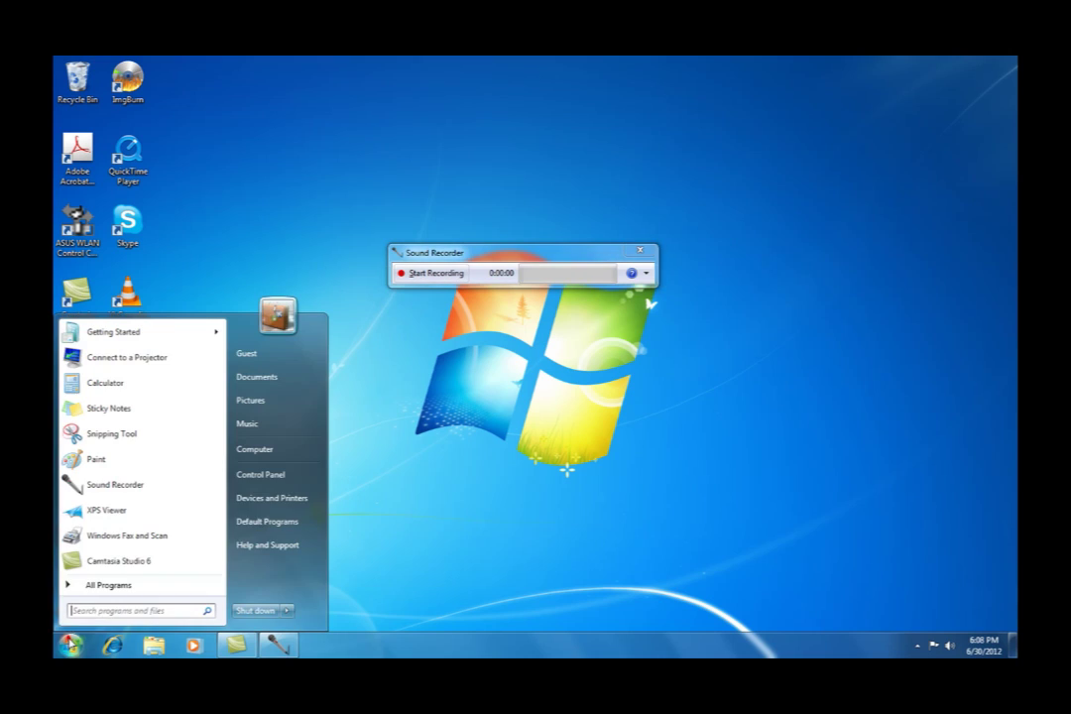
click(300, 380)
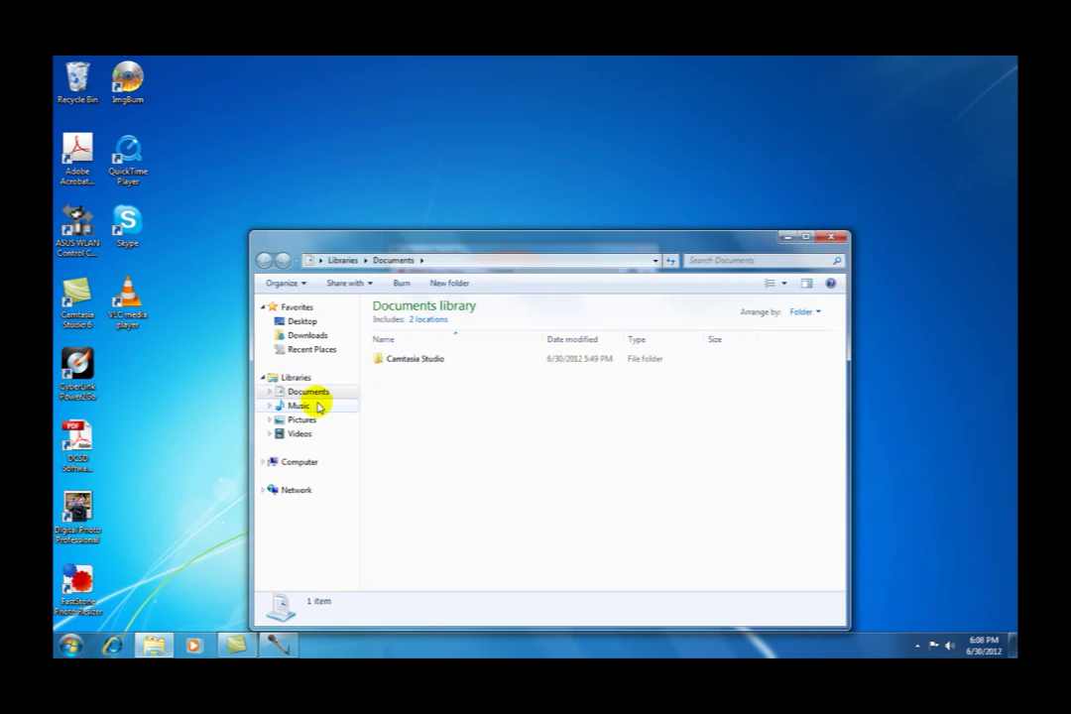
click(300, 408)
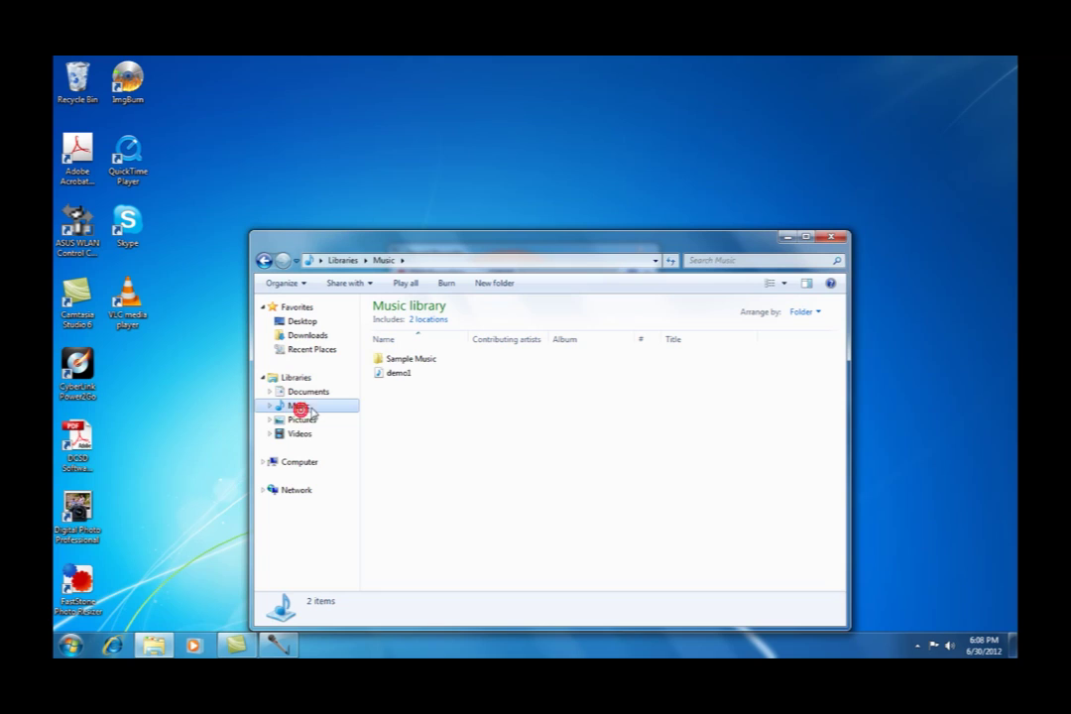
click(397, 377)
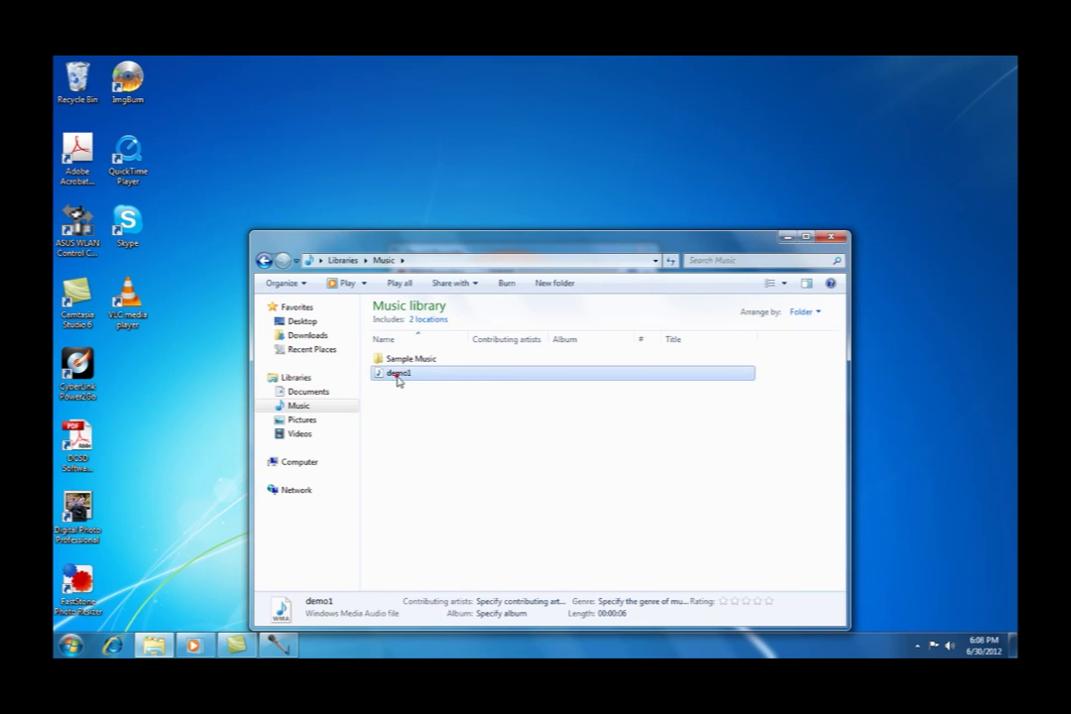
double_click(396, 377)
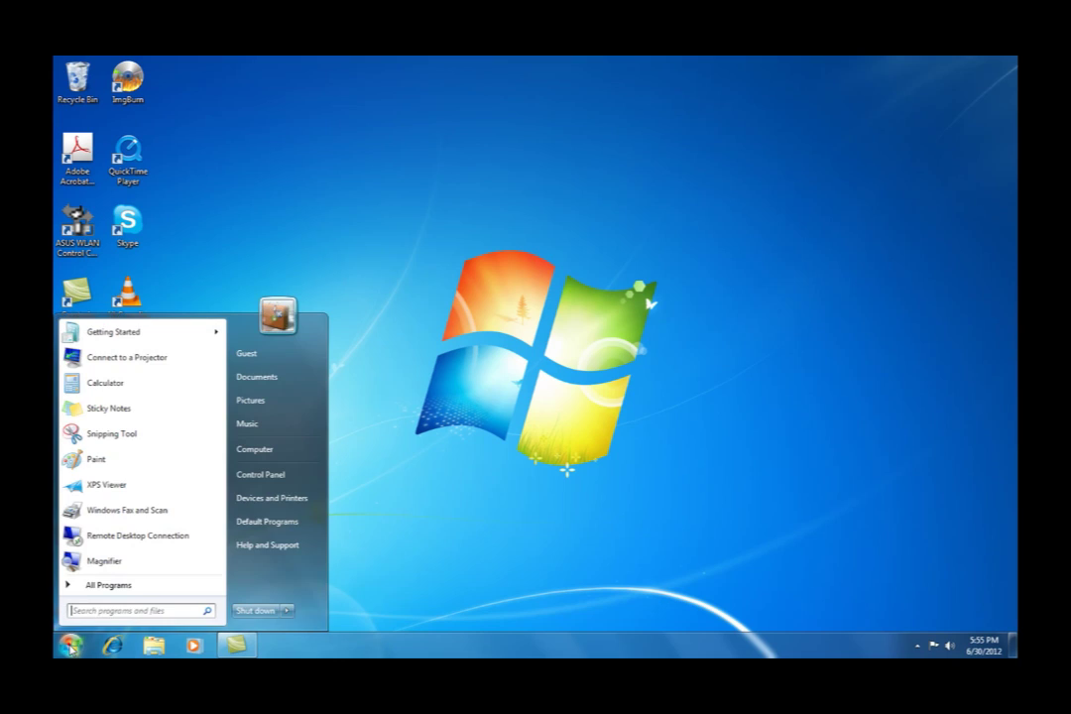
Step: Launch Windows Media Player from All Programs and finish setup with Recommended settings
click(108, 586)
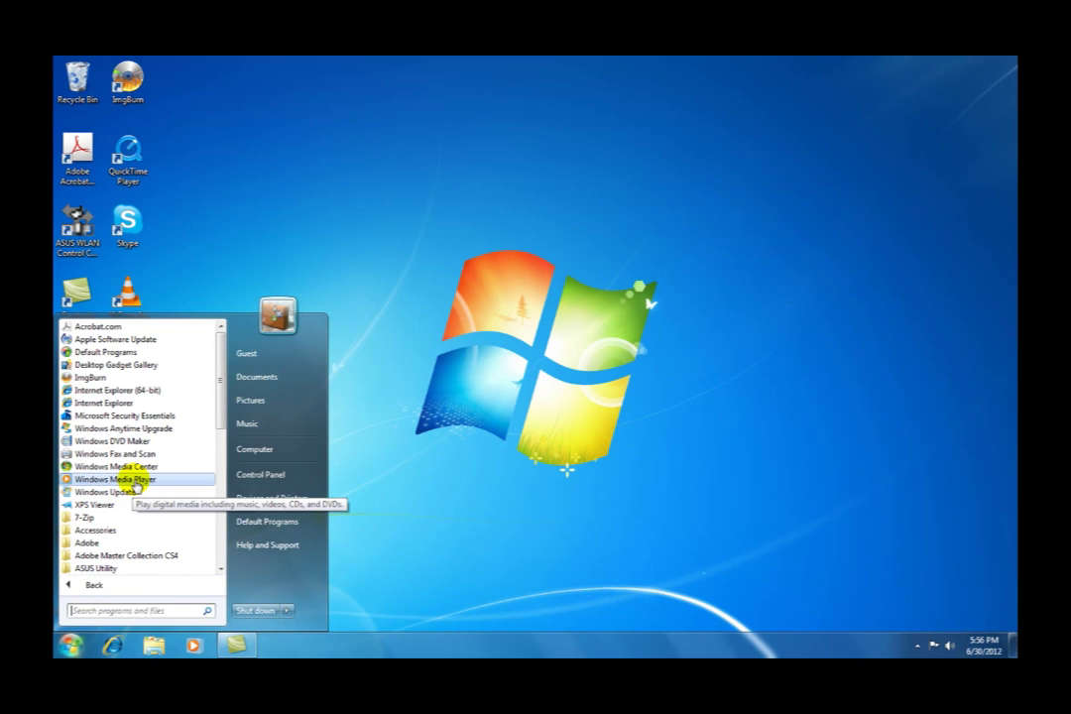
click(136, 481)
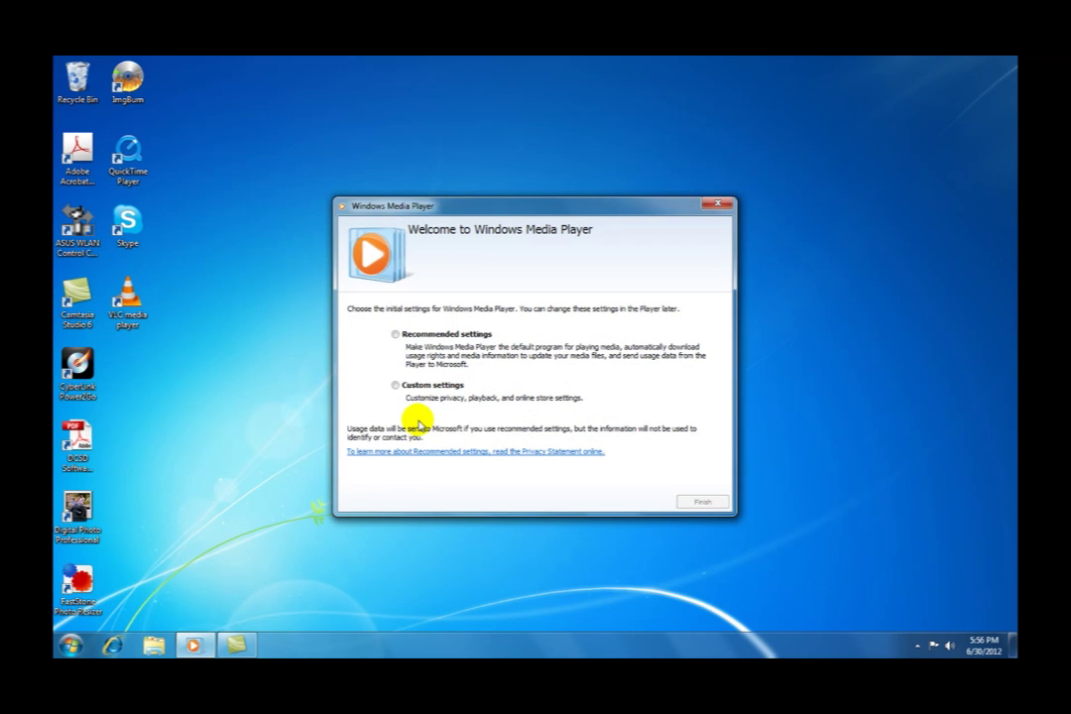
click(416, 335)
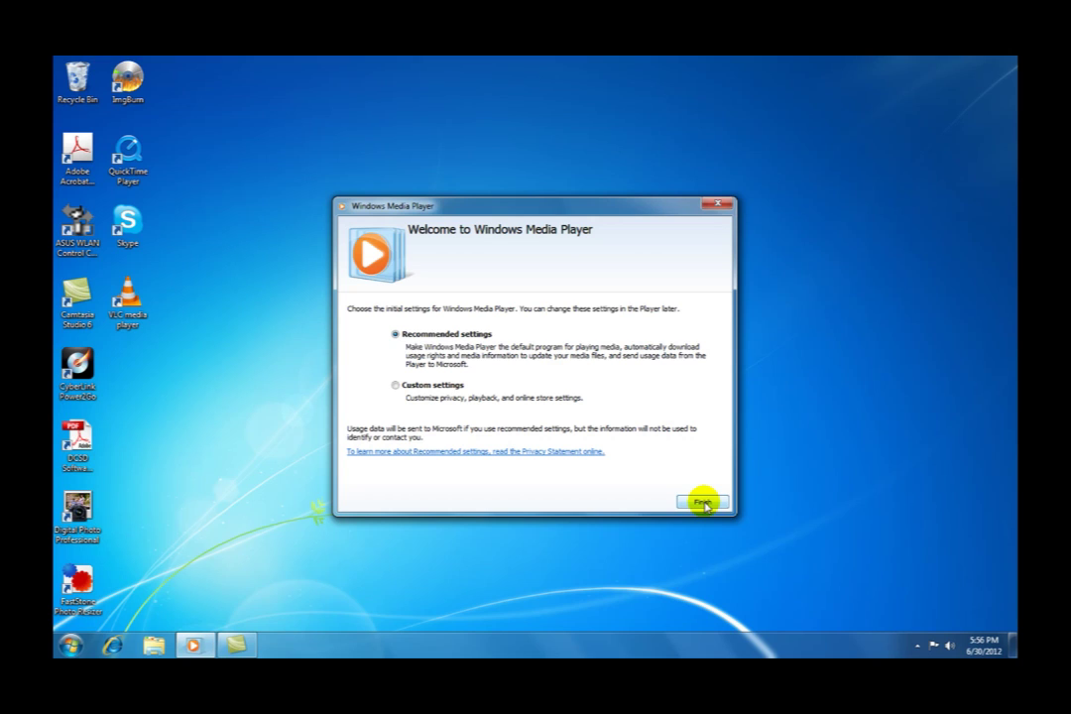
click(702, 503)
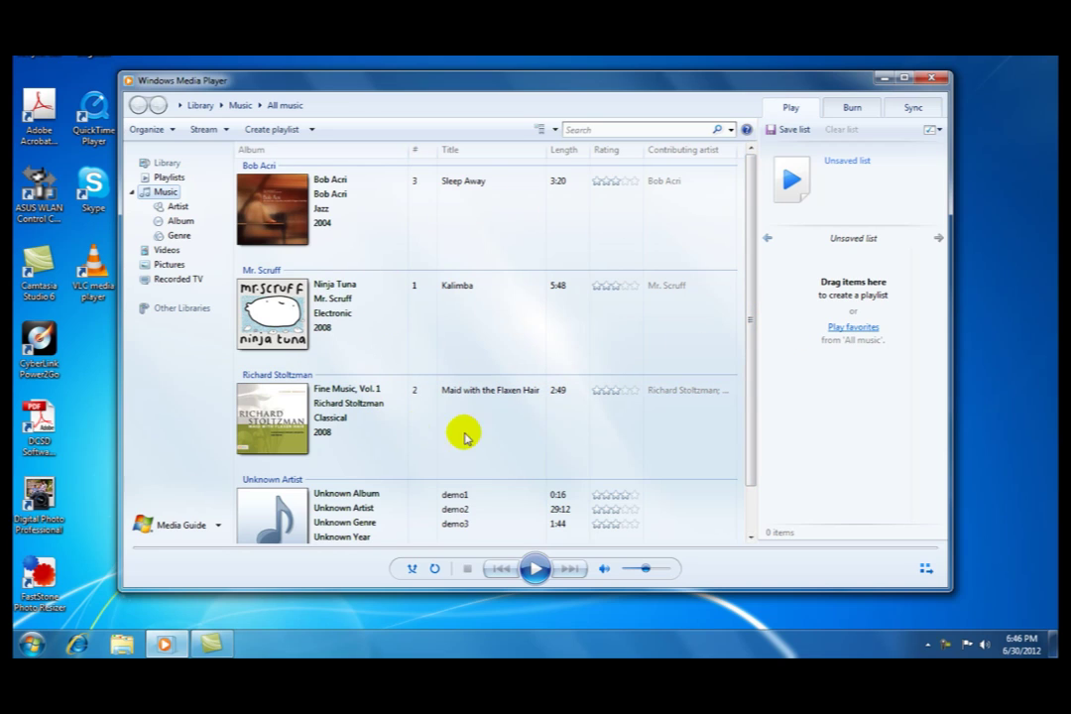
Step: Add demo1, demo2 and demo3 to the Burn list, totalling 31:14
scroll(745, 248, down, 3)
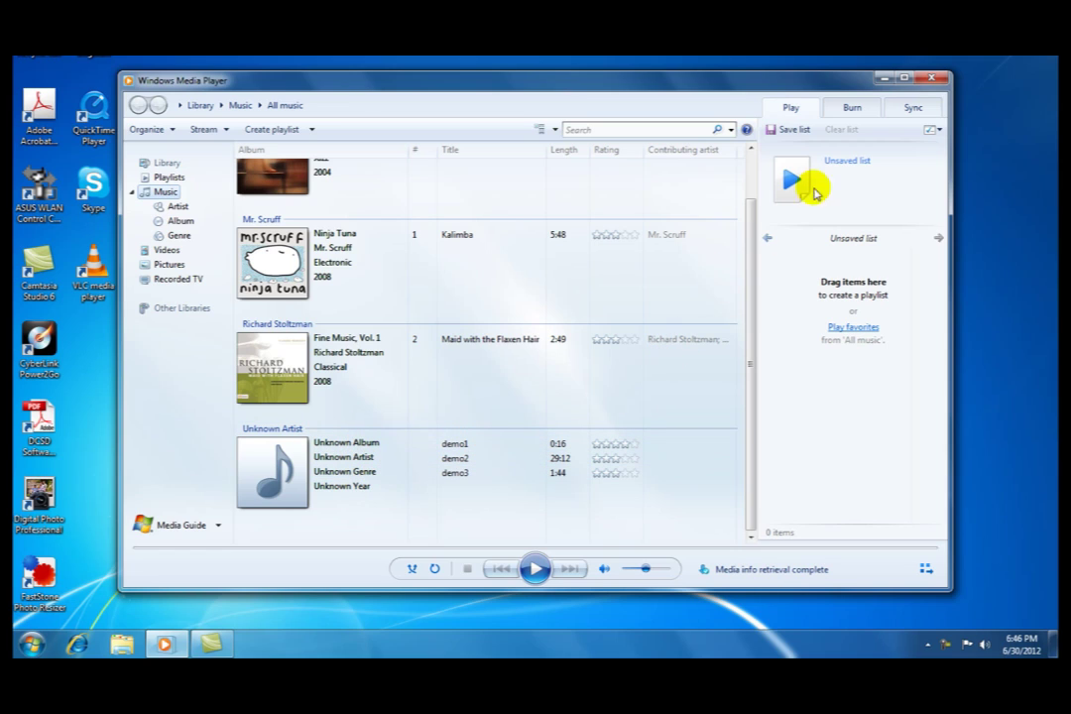
click(855, 111)
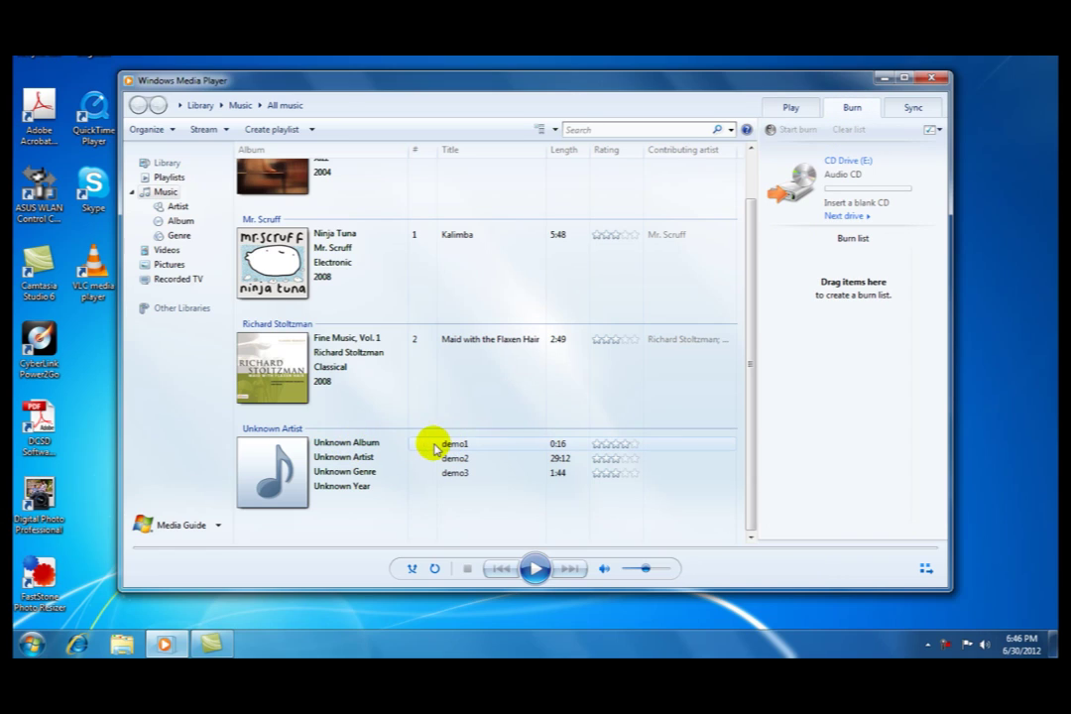
mouse_move(434, 443)
mouse_down()
mouse_move(562, 446)
mouse_move(833, 346)
mouse_up()
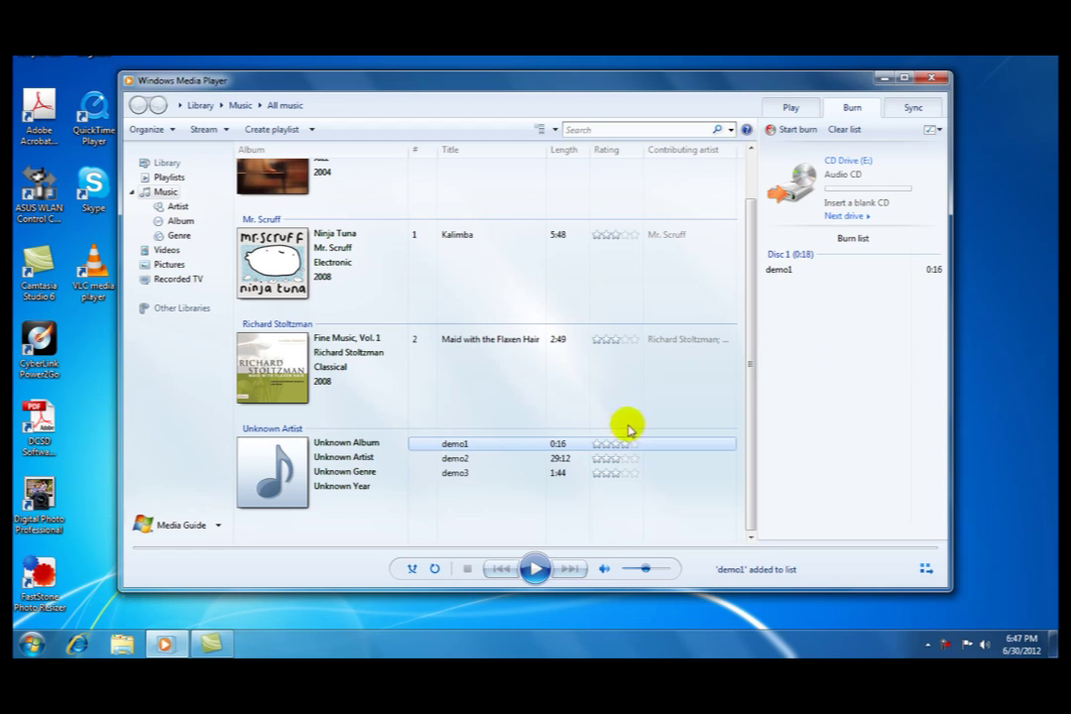
mouse_move(457, 465)
mouse_down()
mouse_move(617, 449)
mouse_move(855, 375)
mouse_move(803, 387)
mouse_up()
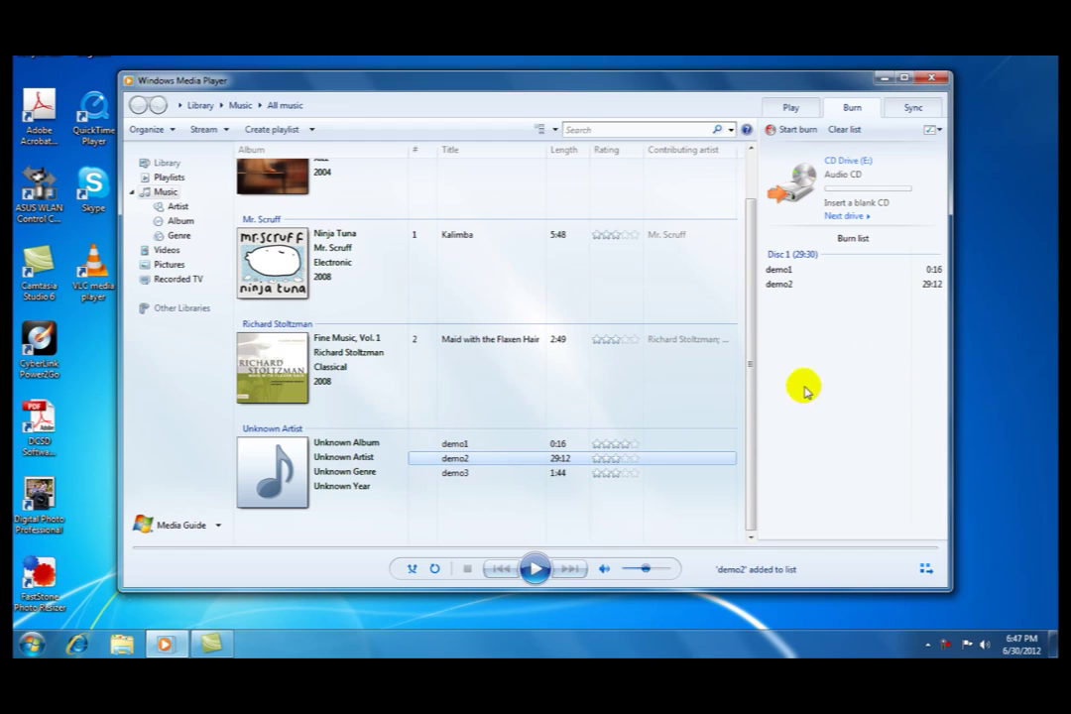
mouse_move(454, 473)
mouse_down()
mouse_move(676, 461)
mouse_move(866, 387)
mouse_up()
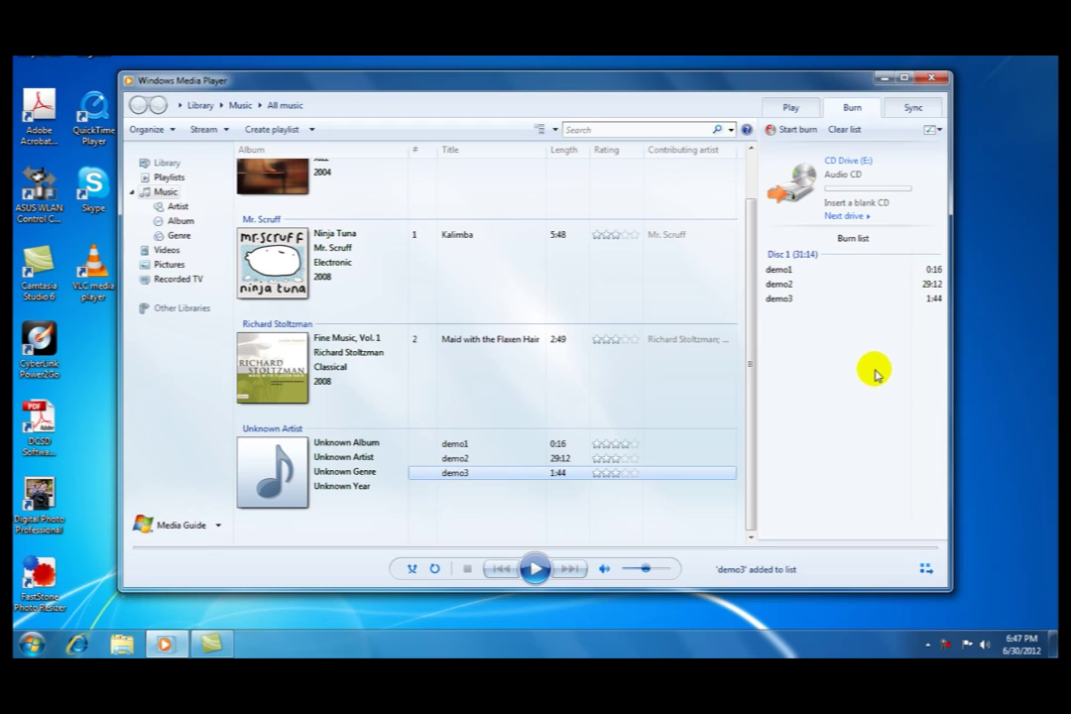
click(937, 130)
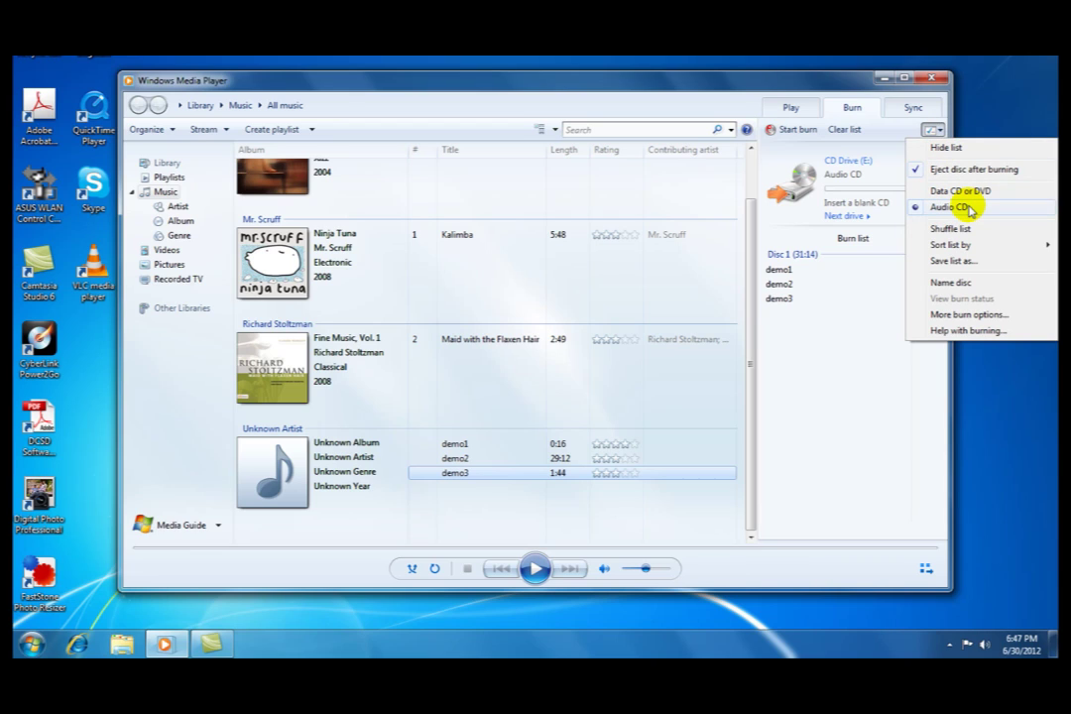
Step: Set the burn type to Audio CD and start the burn
click(968, 208)
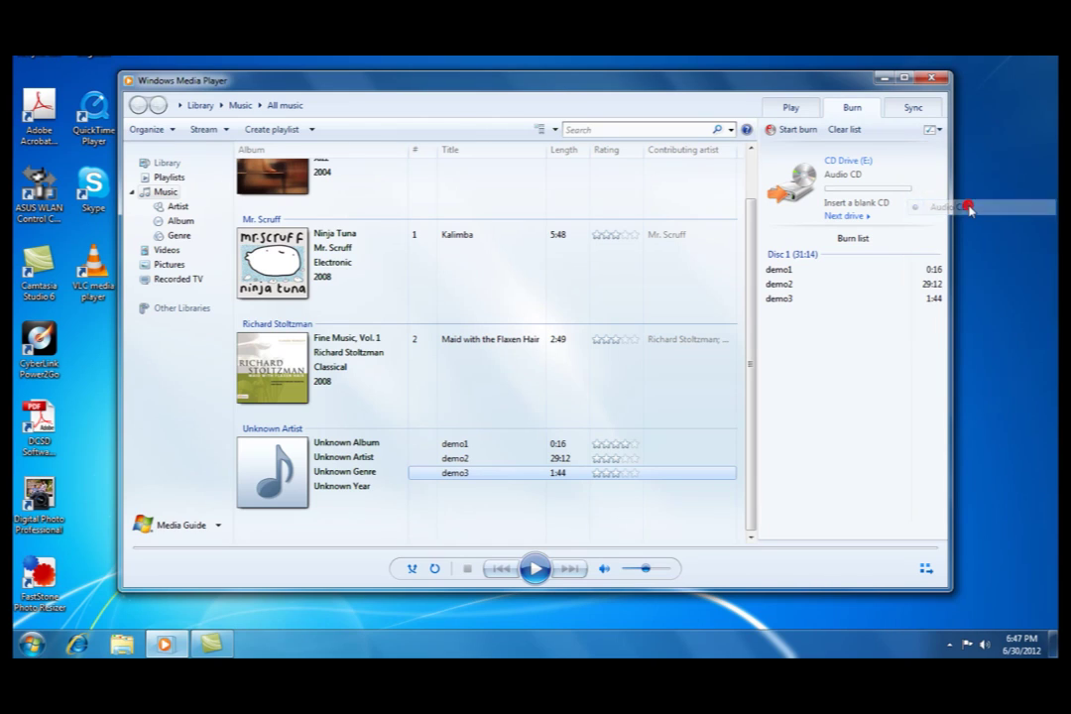
click(793, 130)
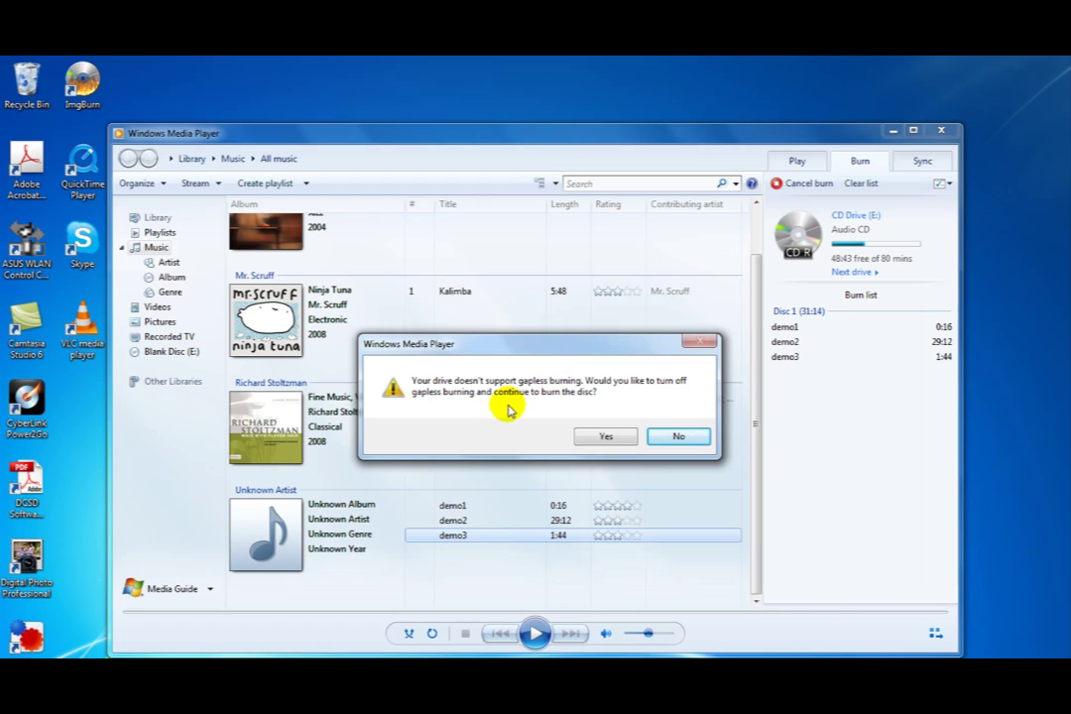
Step: Agree to disable gapless burning so the audio CD burn proceeds
click(608, 437)
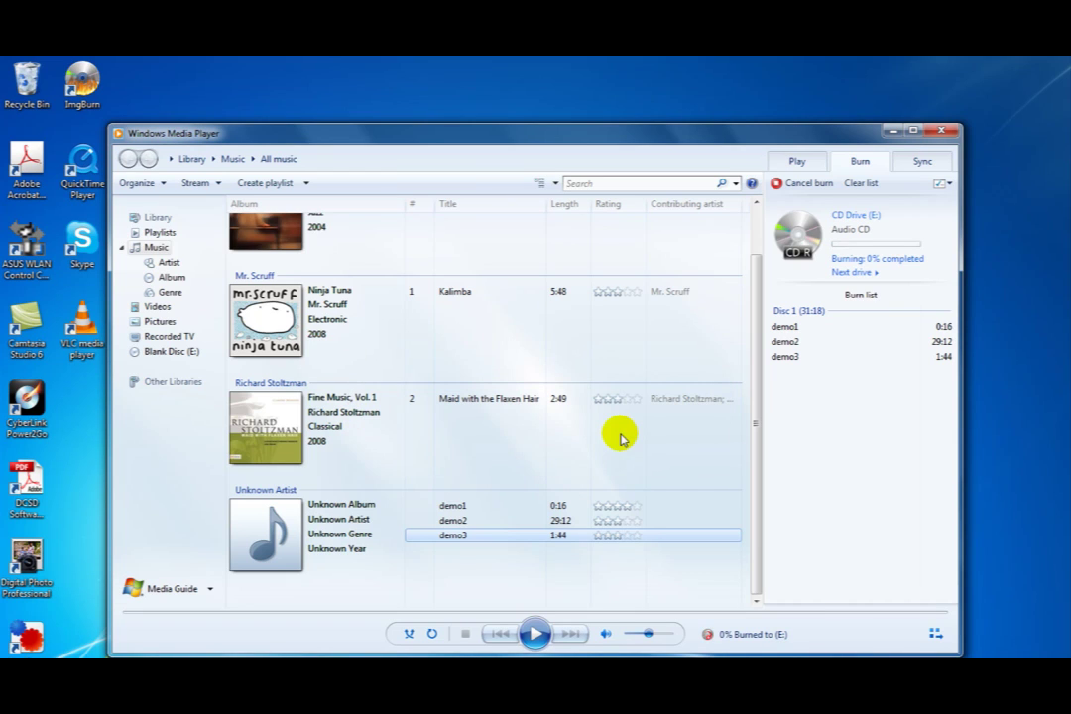